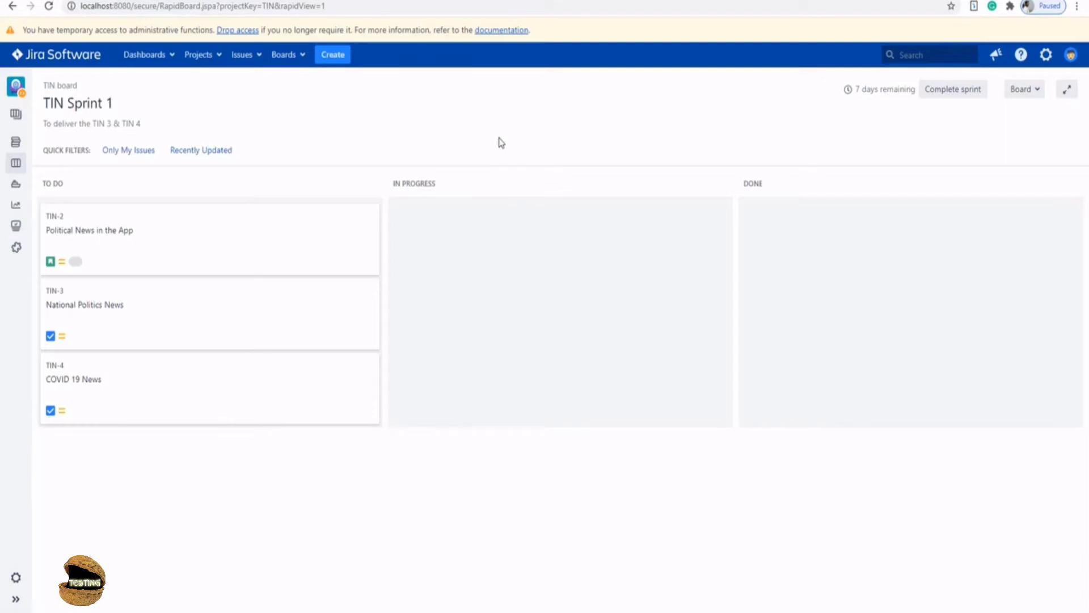
- Go to User management from the gear menu and view the single existing user account
left_click(1050, 62)
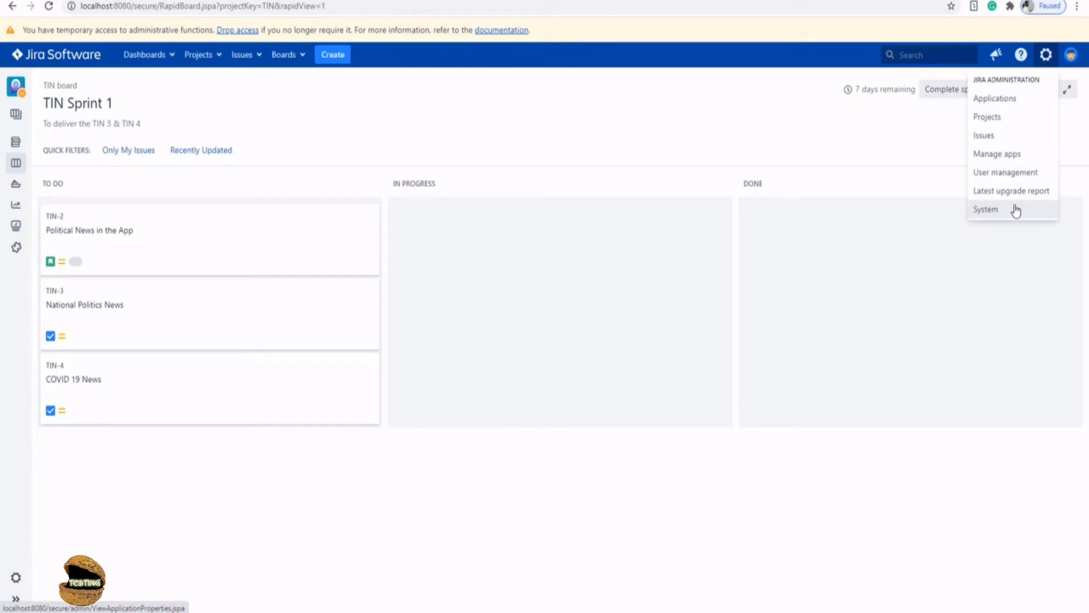
left_click(1038, 178)
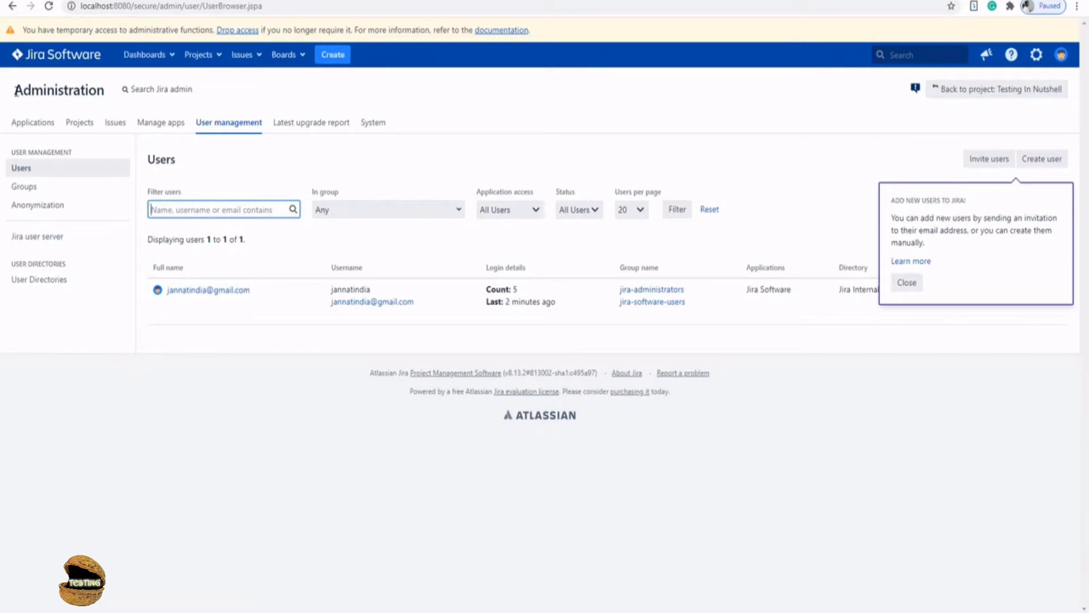
left_click_drag(14, 91, 106, 92)
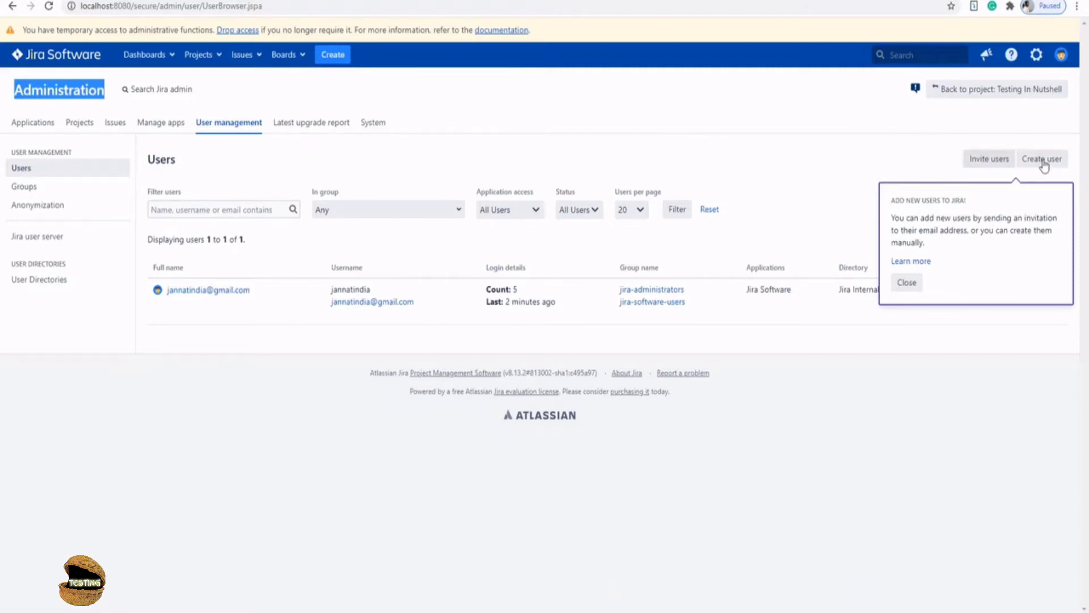
- Close the 'Add new users' tip and dismiss the mail-server notice
left_click(911, 286)
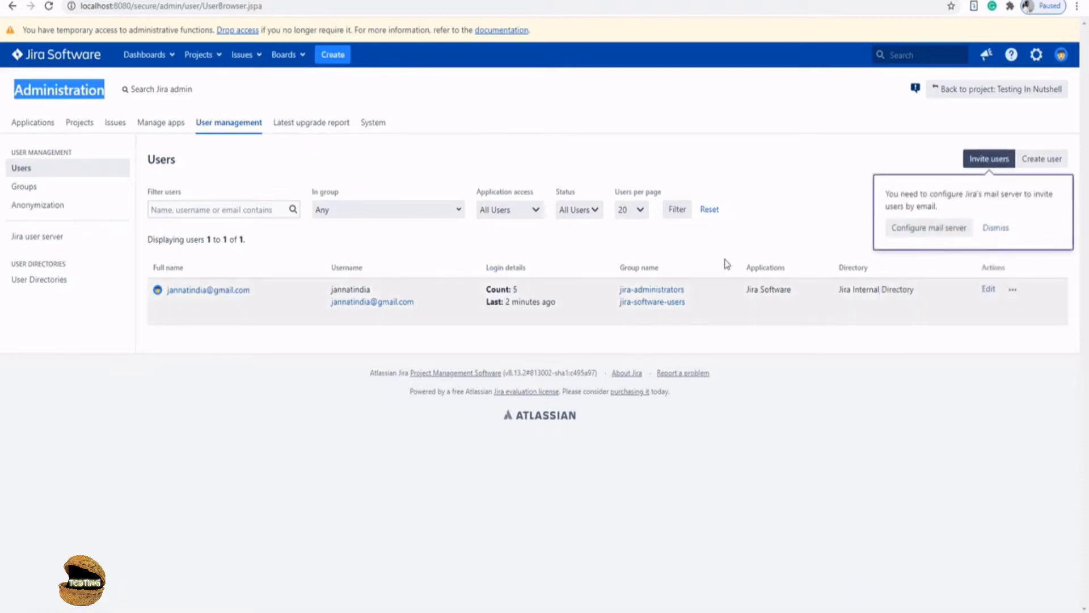
left_click(990, 229)
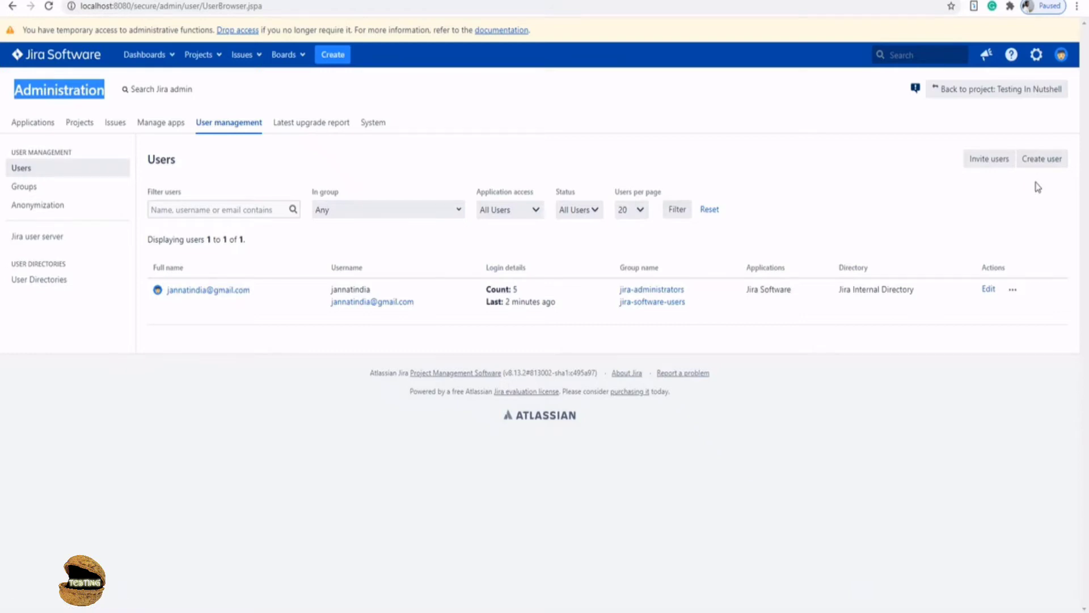
- Bring up the Invite users page, which requires an outgoing mail server first
left_click(990, 162)
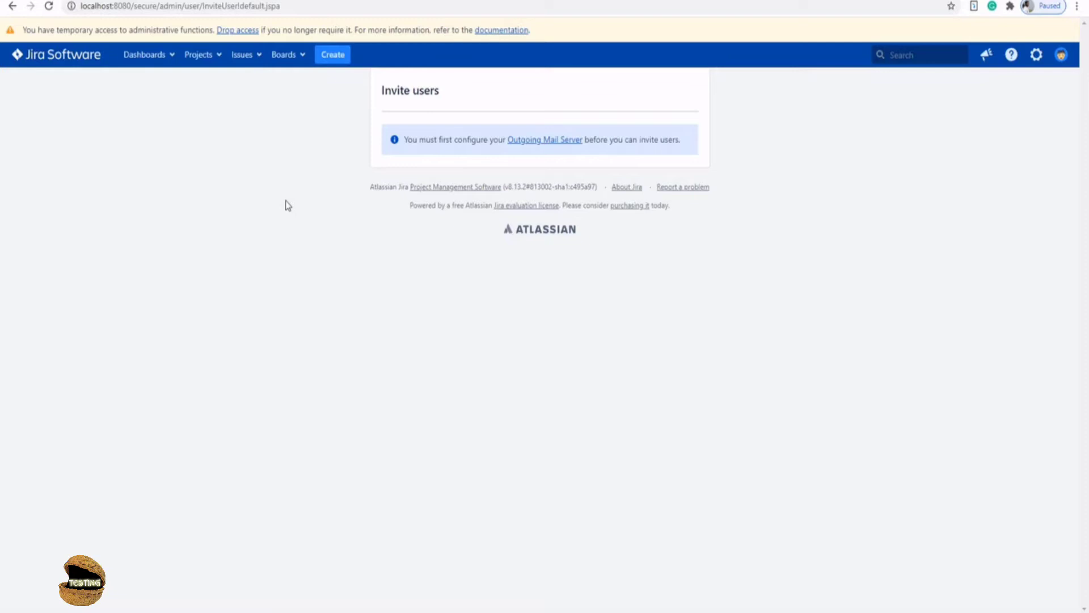
- Return to User management via the gear menu and start the Create user form
left_click(1036, 57)
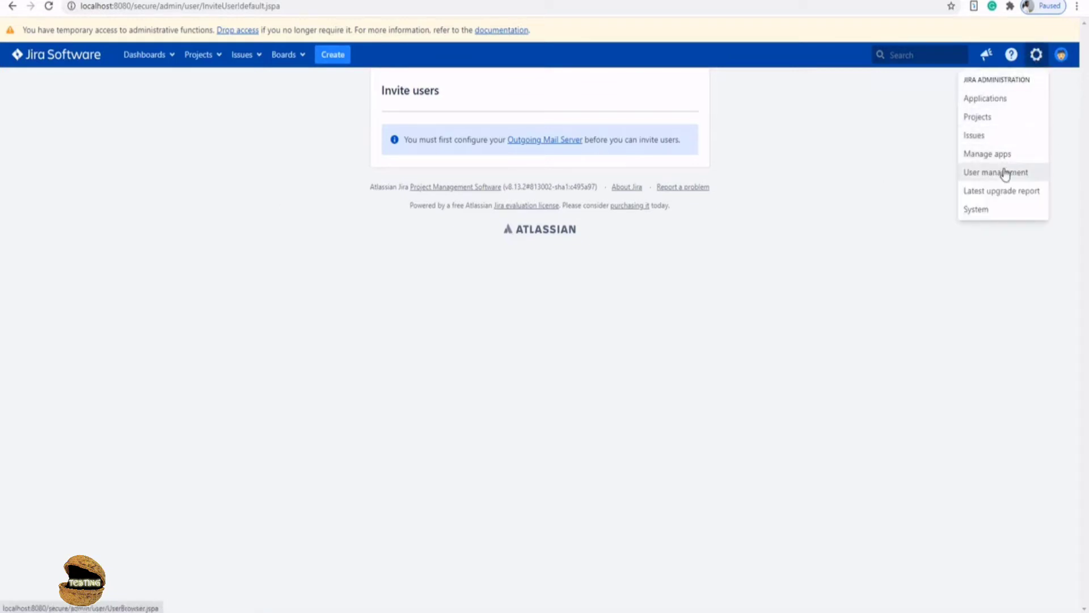
left_click(1029, 173)
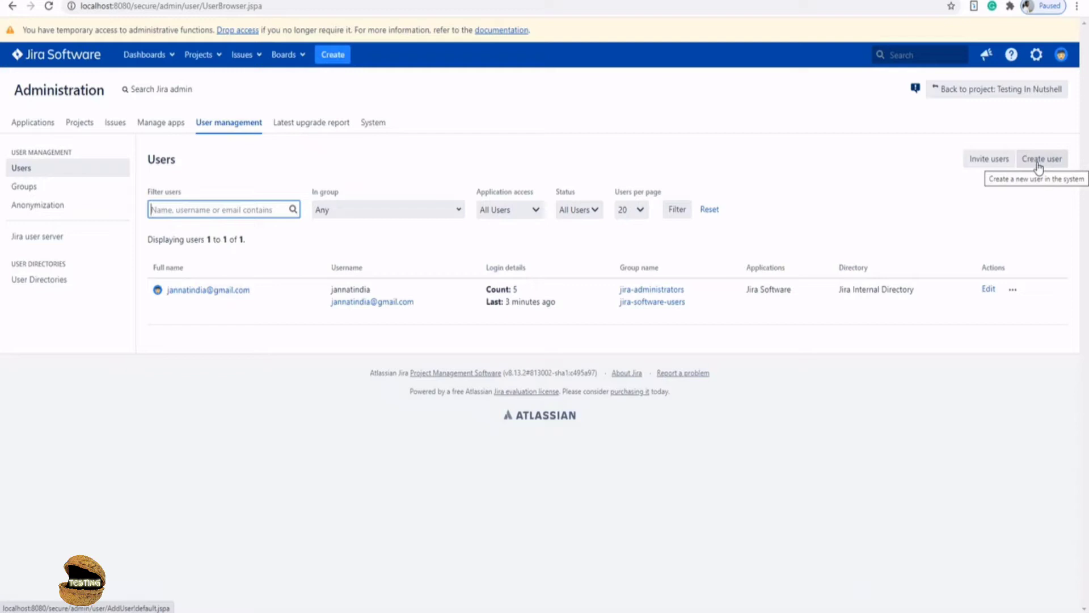
left_click(1039, 163)
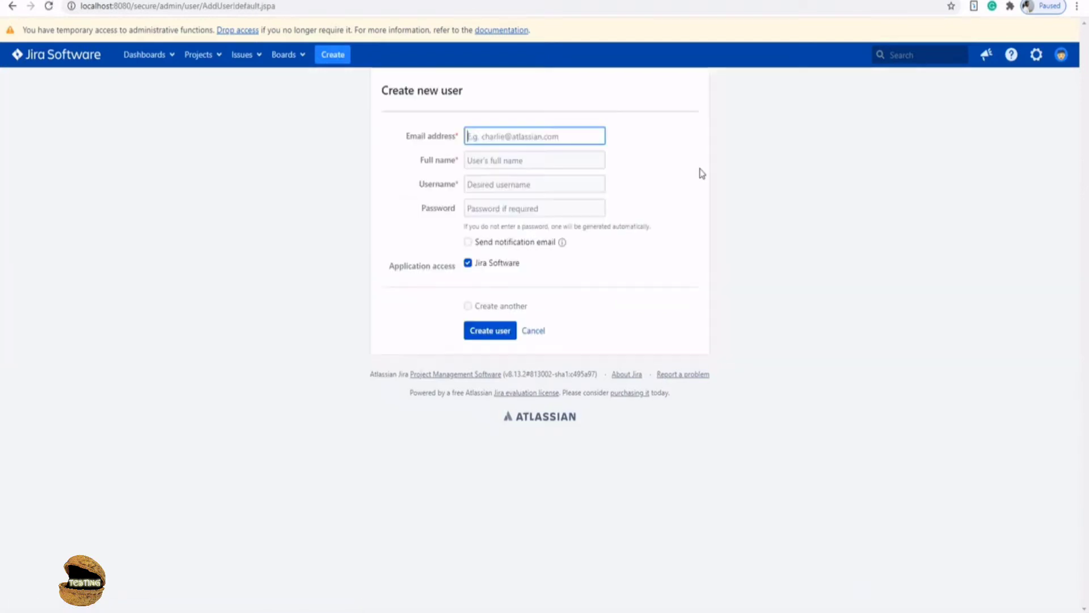
- Enter the first user's e-mail, capitalised full name, username and password, and enable Create another
left_click(484, 137)
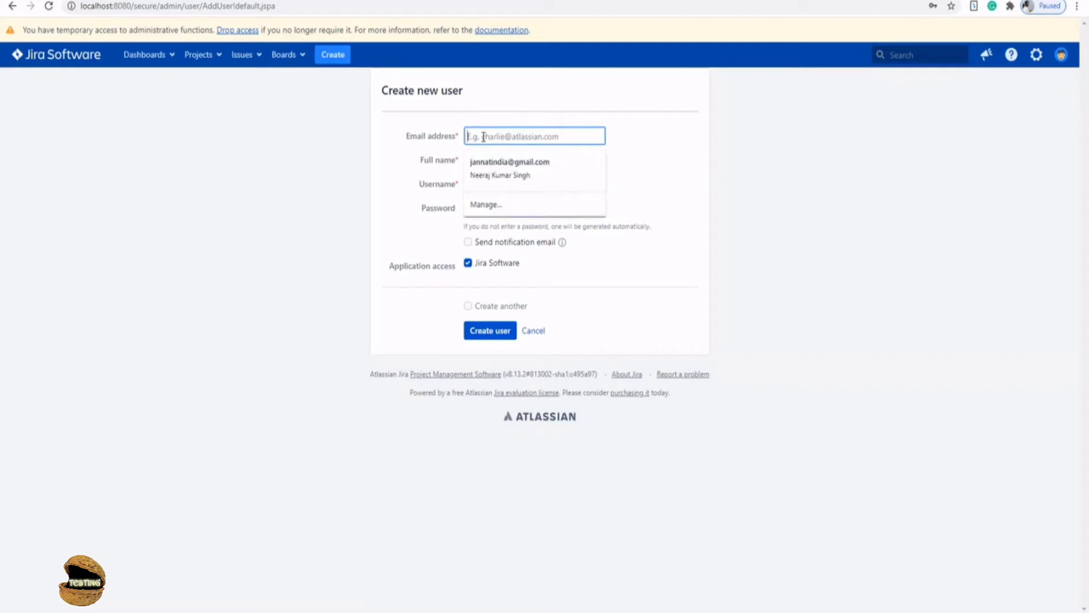
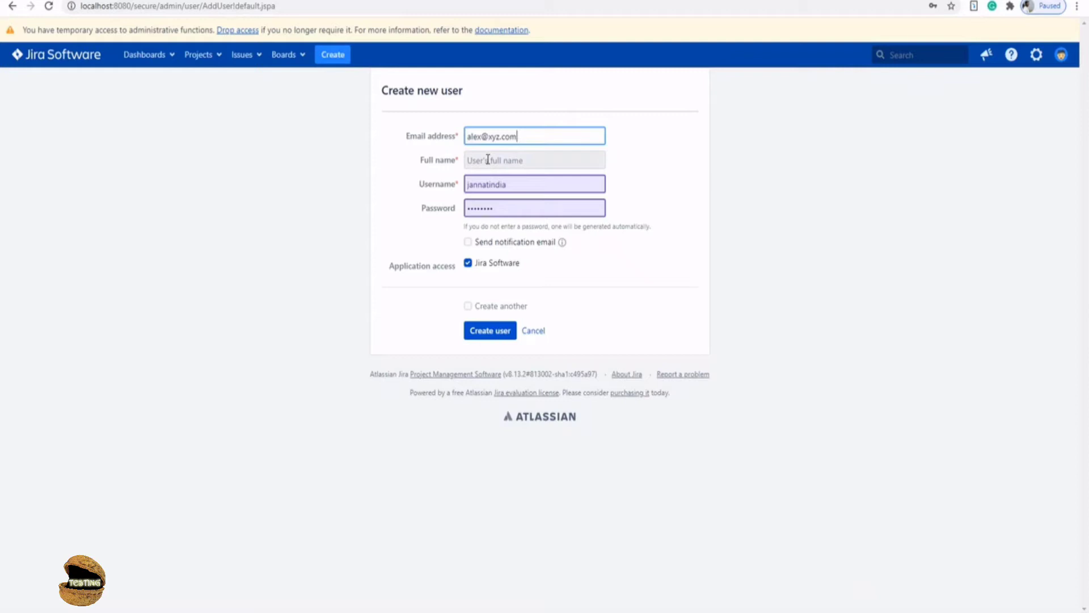
left_click(488, 159)
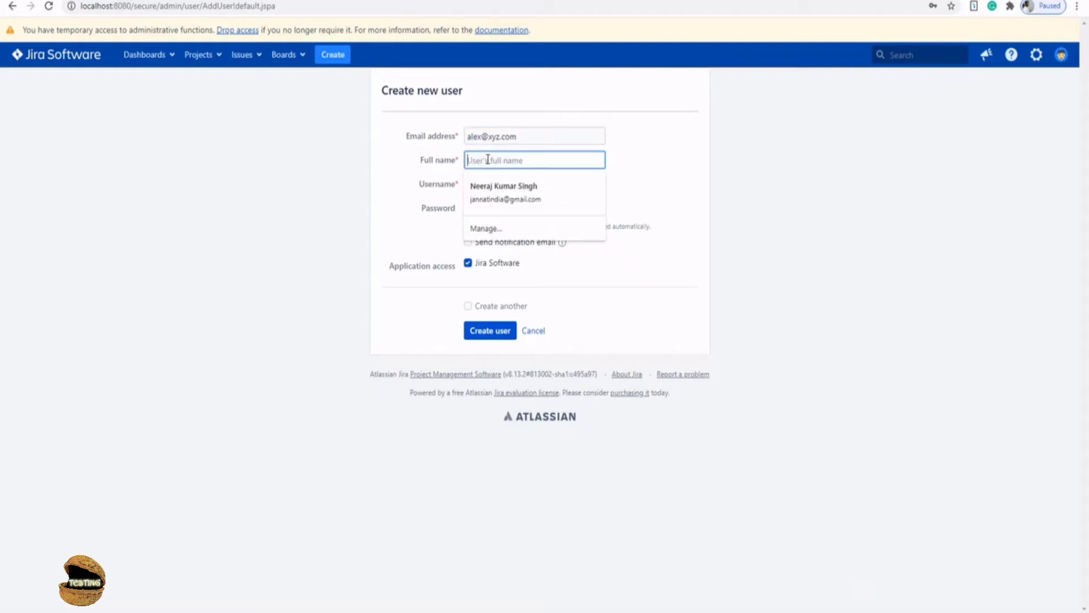
type("alex")
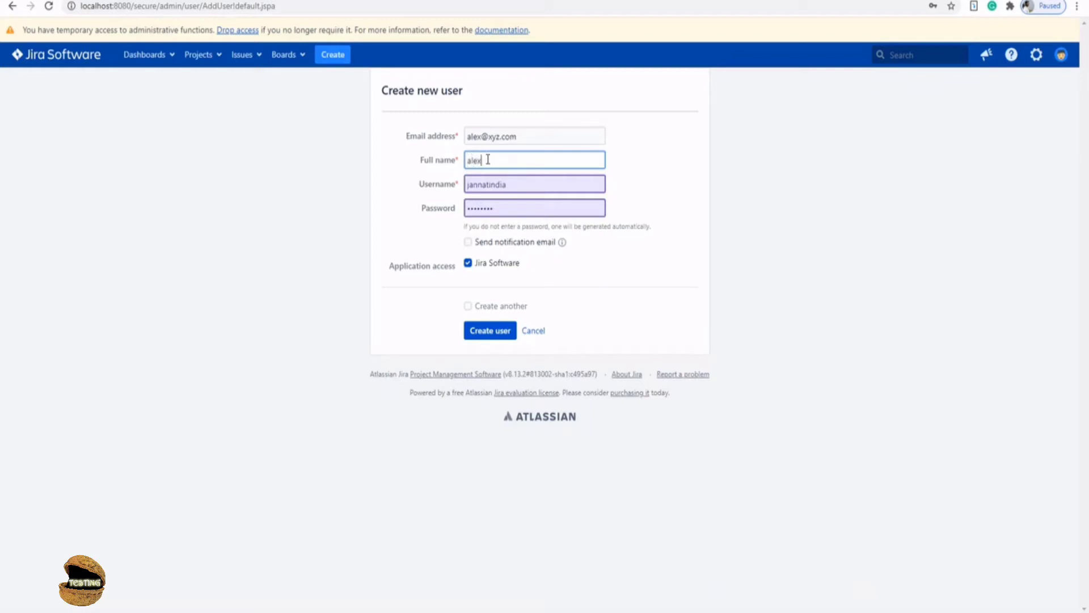
type(" N")
left_click(472, 161)
key("BackSpace")
type("A")
double_click(491, 183)
type("ale")
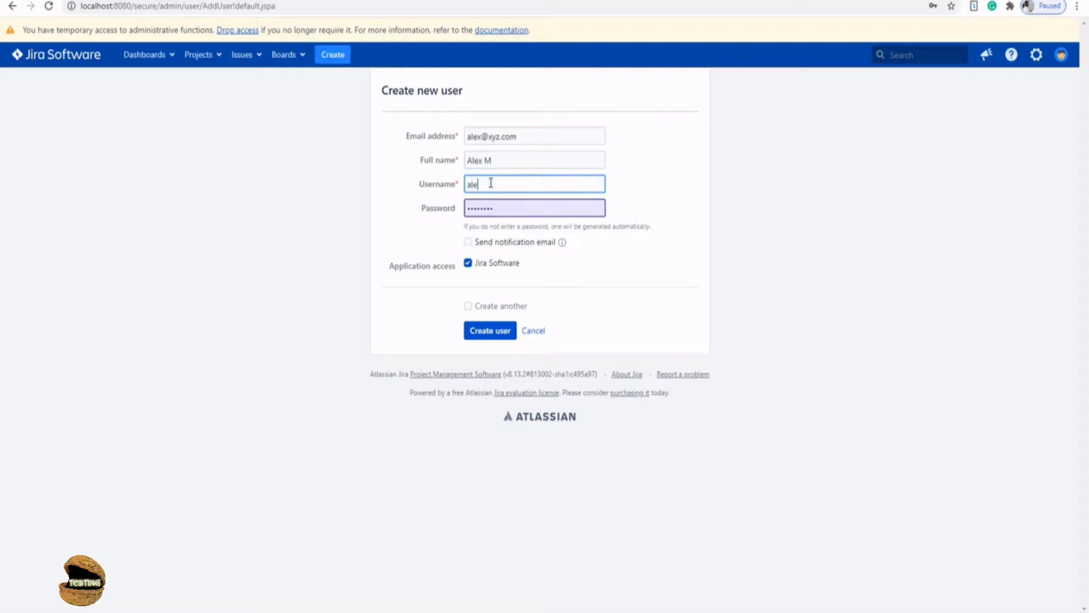
type("xm")
double_click(503, 208)
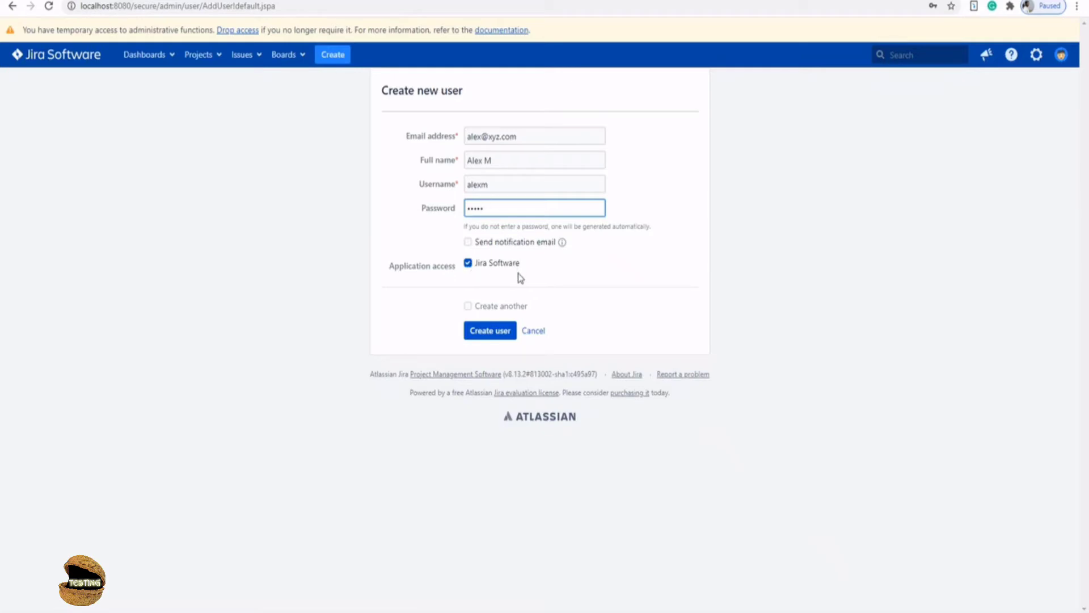
left_click(467, 307)
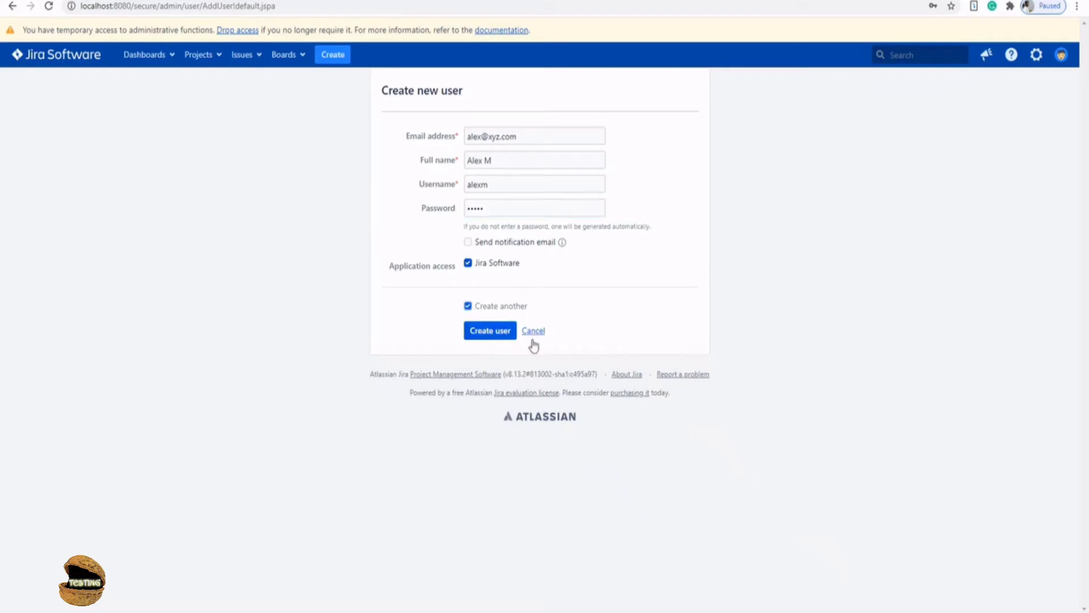
- Create the first user, then enter the second user's e-mail address and full name
left_click(488, 332)
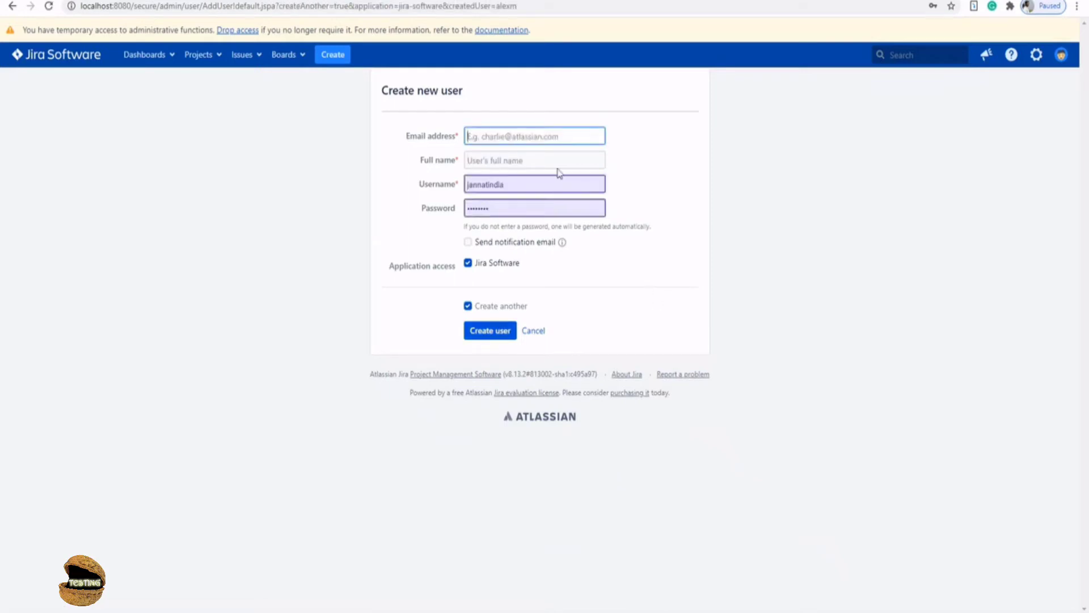
left_click(508, 135)
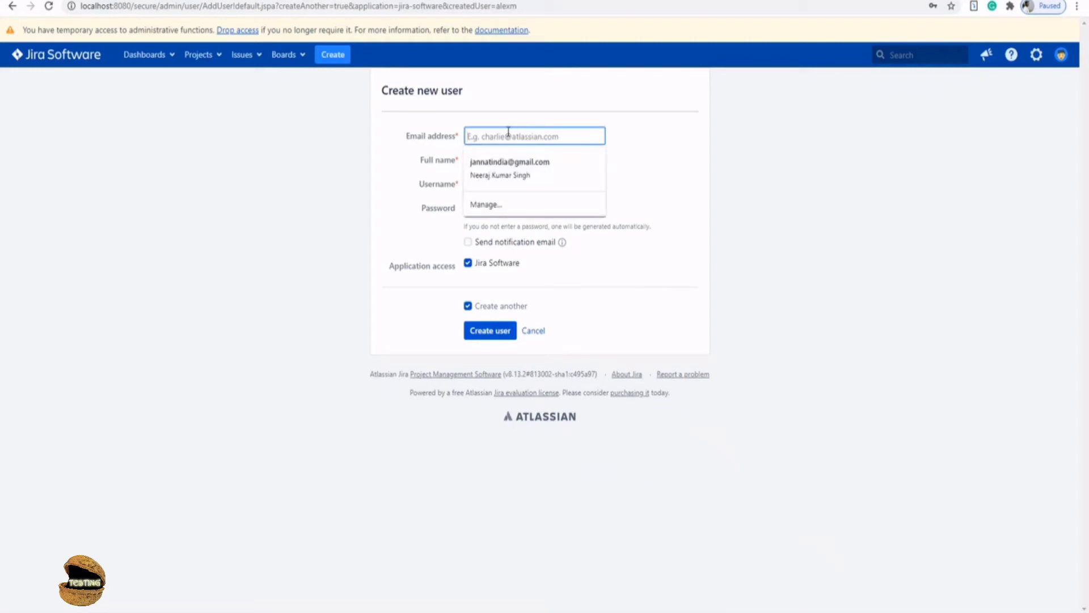
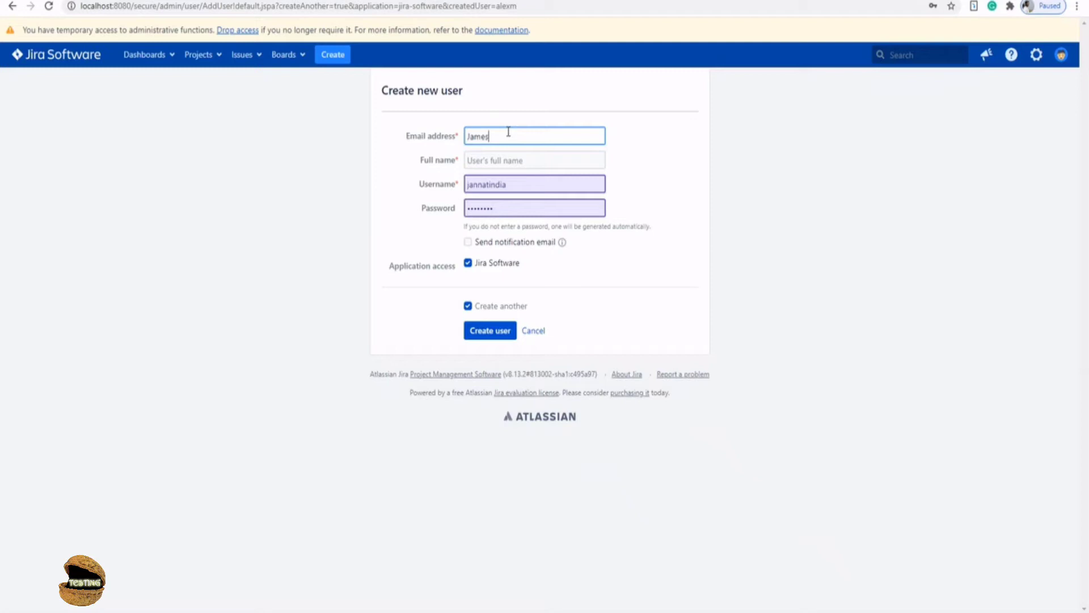
key("Tab")
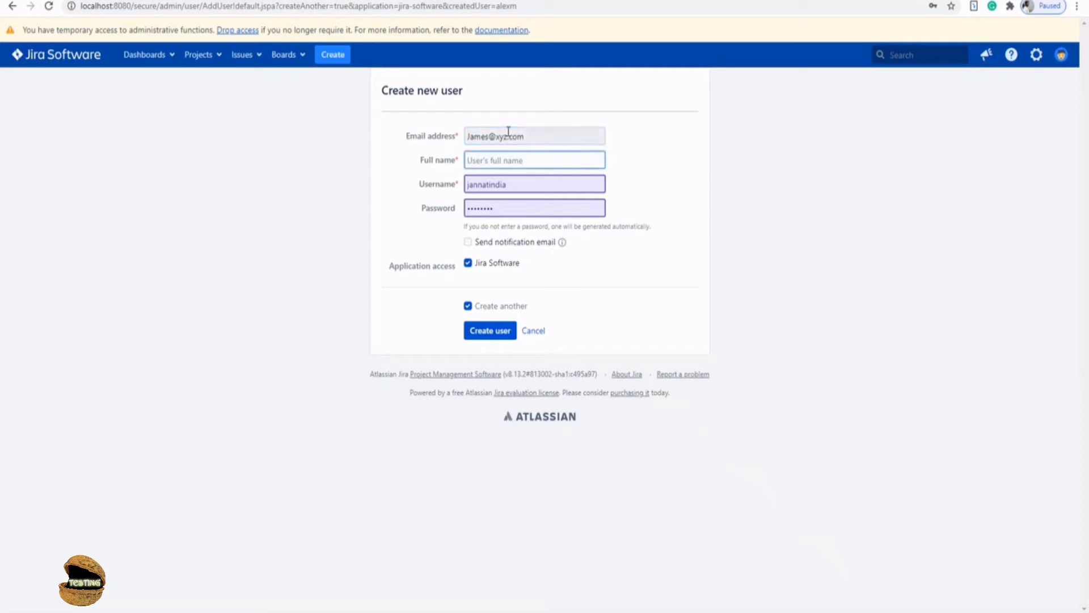
type("James Bond")
- Give the second user a username and password, turn off Create another, and create the account
double_click(519, 183)
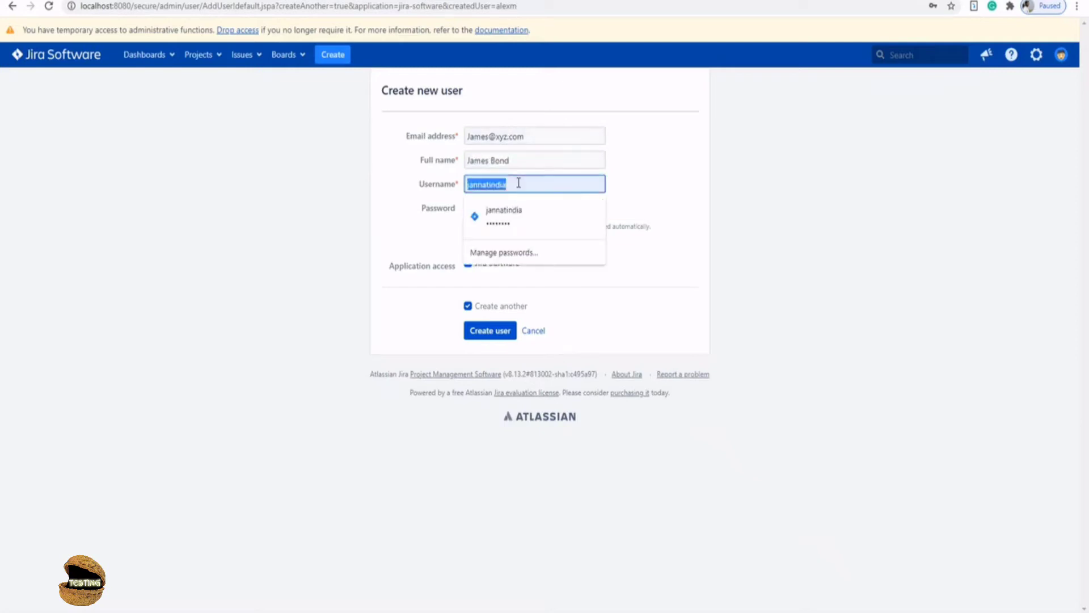
type("jamesb")
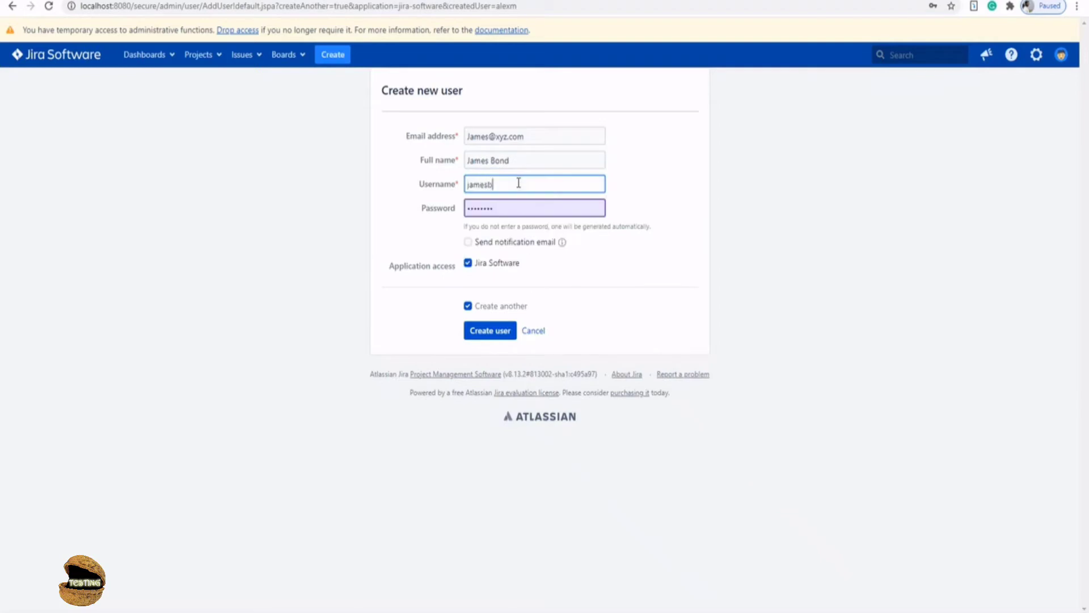
double_click(518, 210)
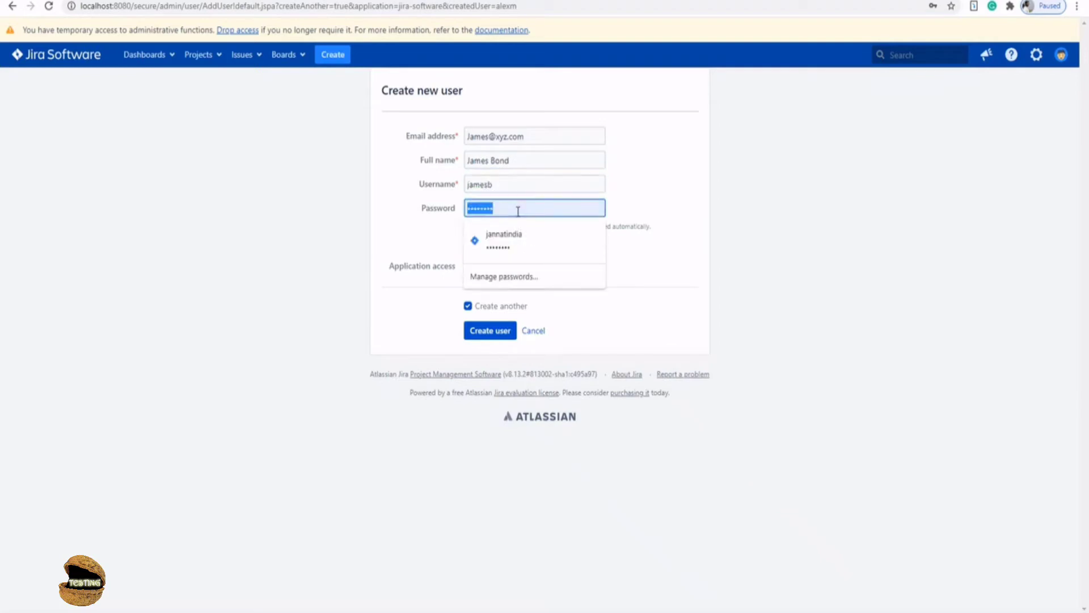
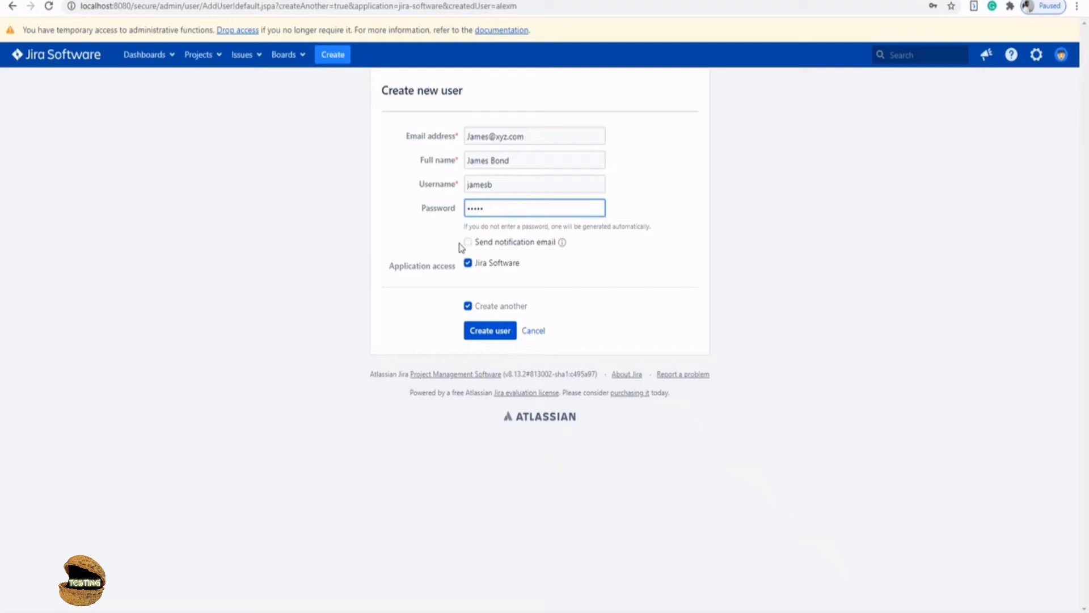
left_click(468, 306)
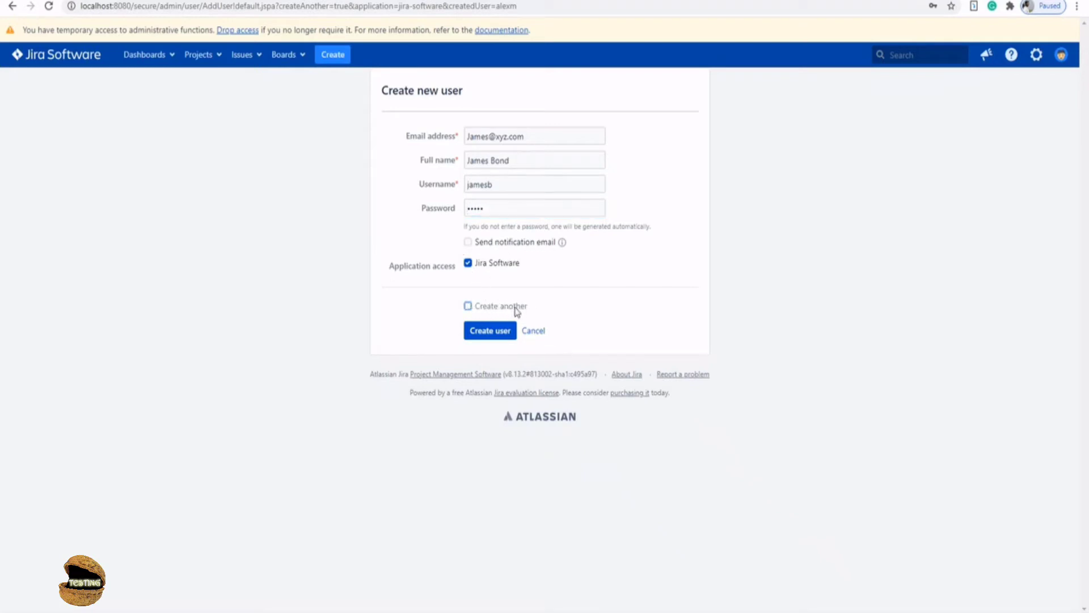
left_click(496, 334)
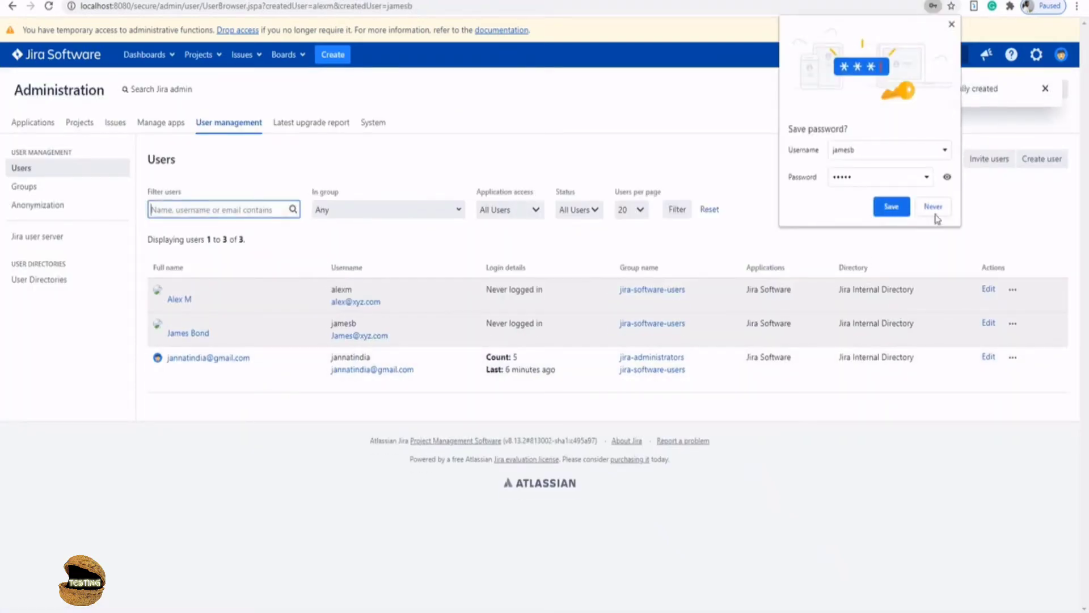
- Decline Chrome's save-password prompt and highlight the users' login details
left_click(934, 208)
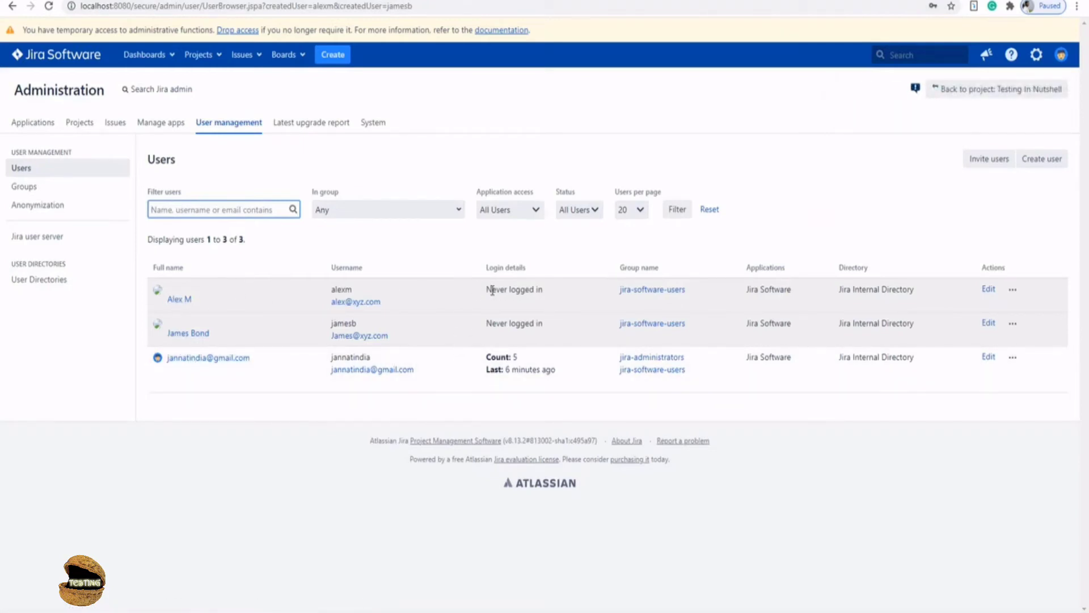
left_click_drag(487, 292, 549, 292)
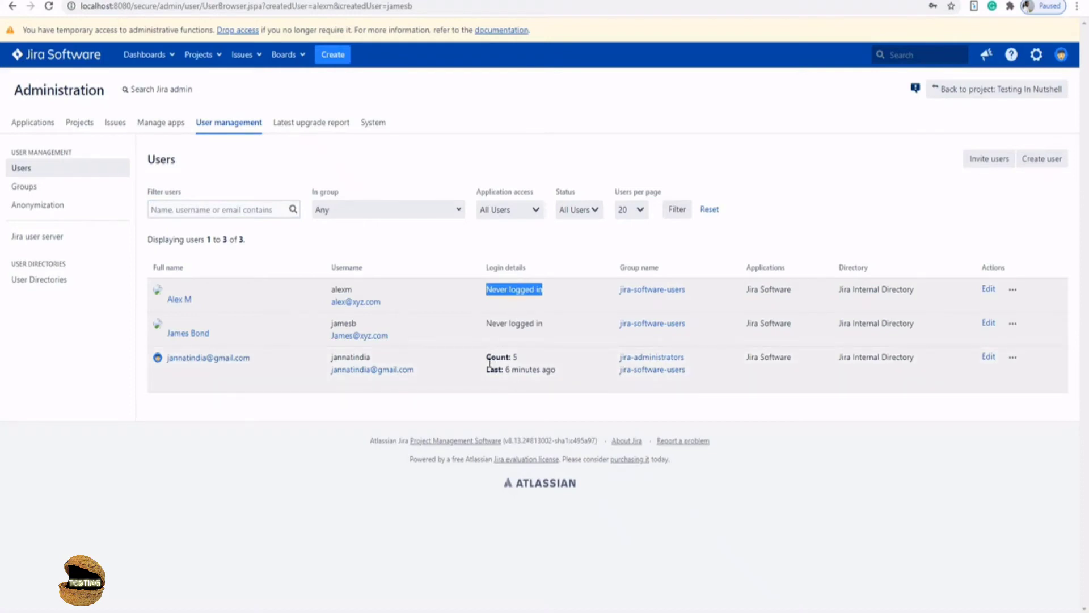
left_click_drag(486, 356, 568, 367)
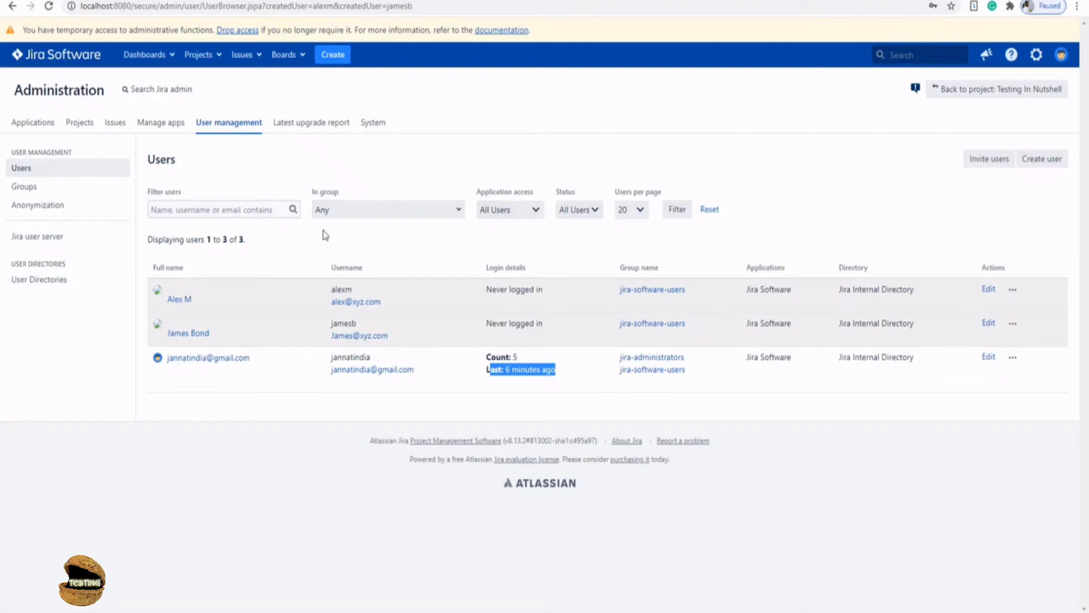
- Show the Groups page listing jira-administrators and jira-software-users
left_click(24, 188)
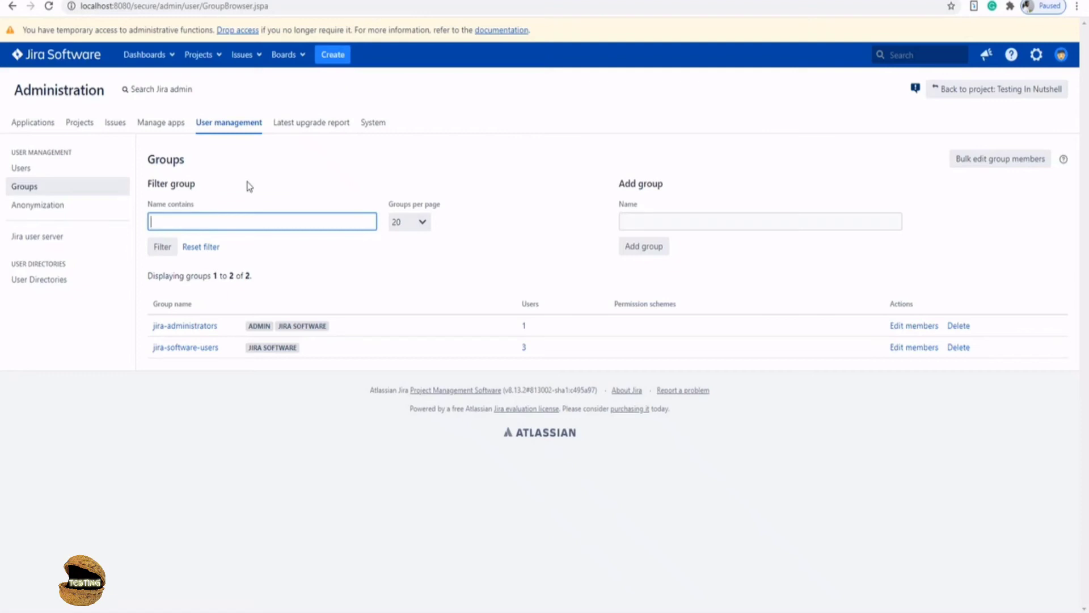
- Add the Developers and Tester groups
left_click(662, 223)
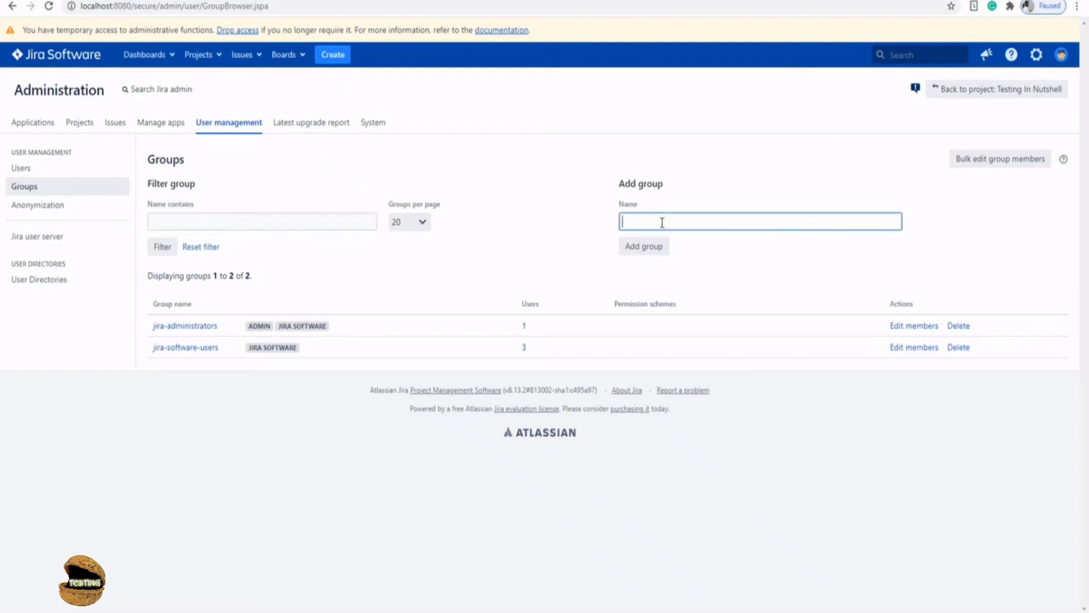
type("Developers")
left_click(653, 254)
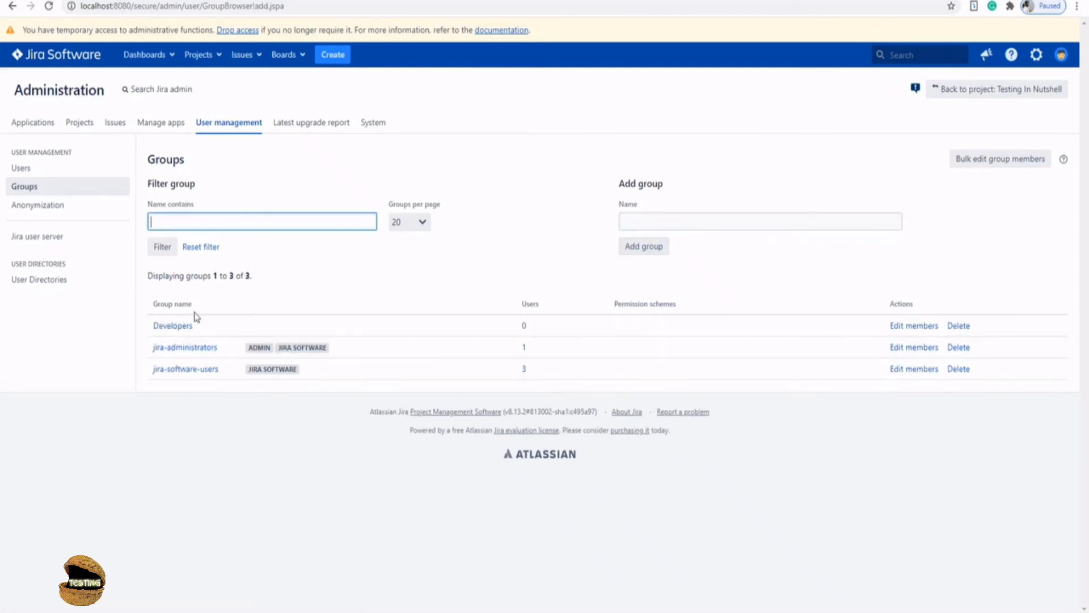
left_click(632, 226)
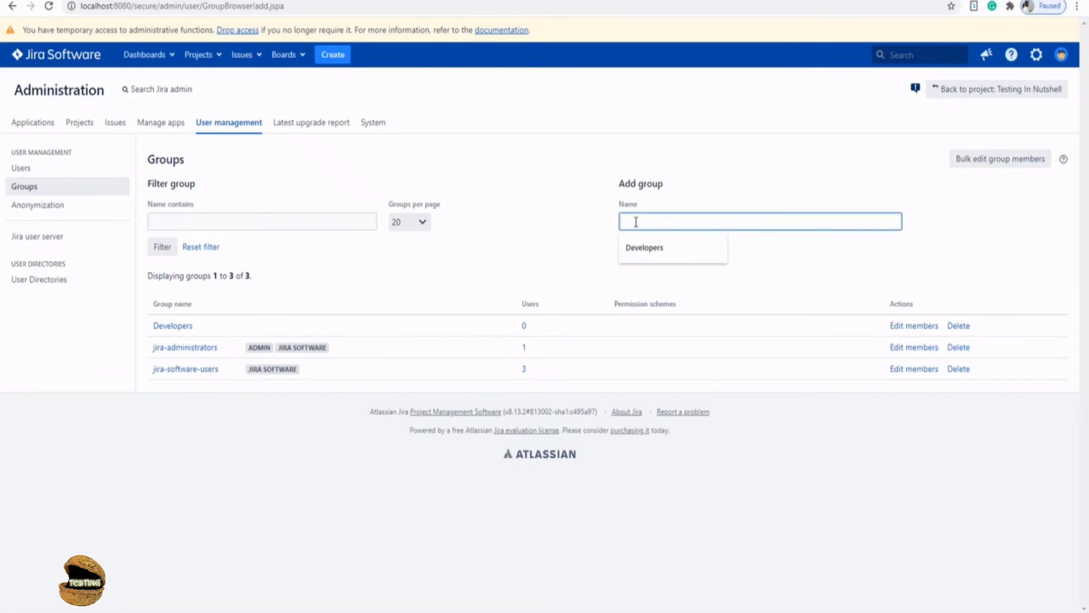
type("Tester")
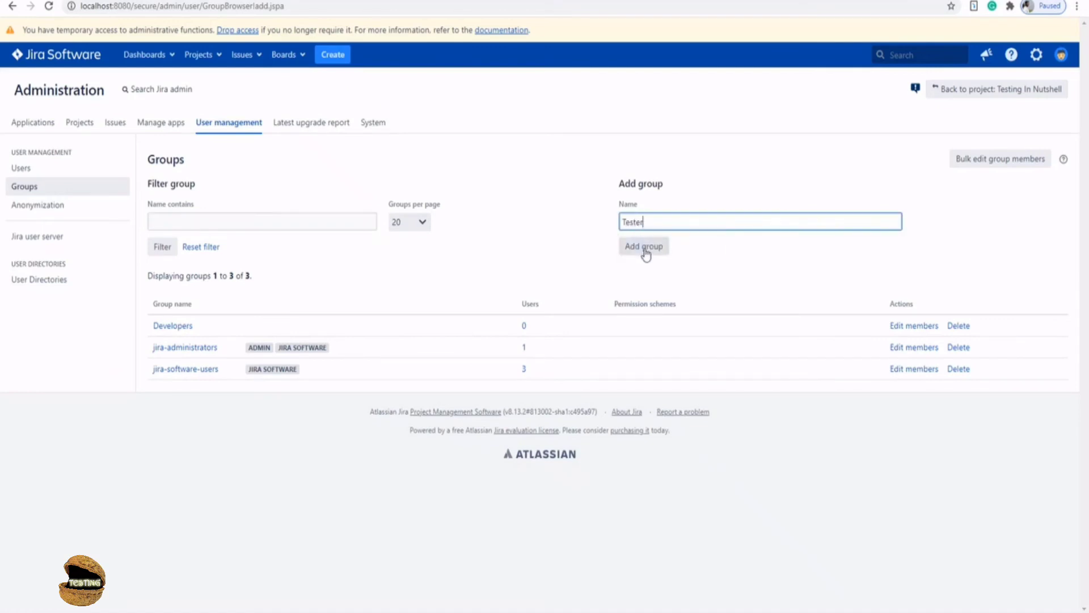
left_click(645, 248)
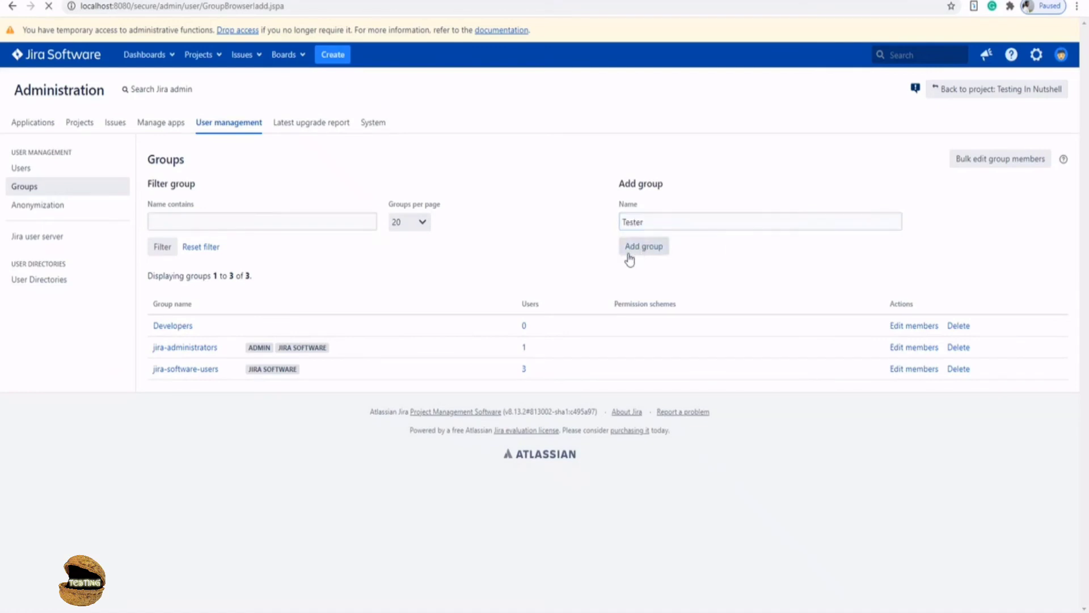
- Add the Designer group, correcting the typed name to 'Designer'
left_click(641, 222)
type("De")
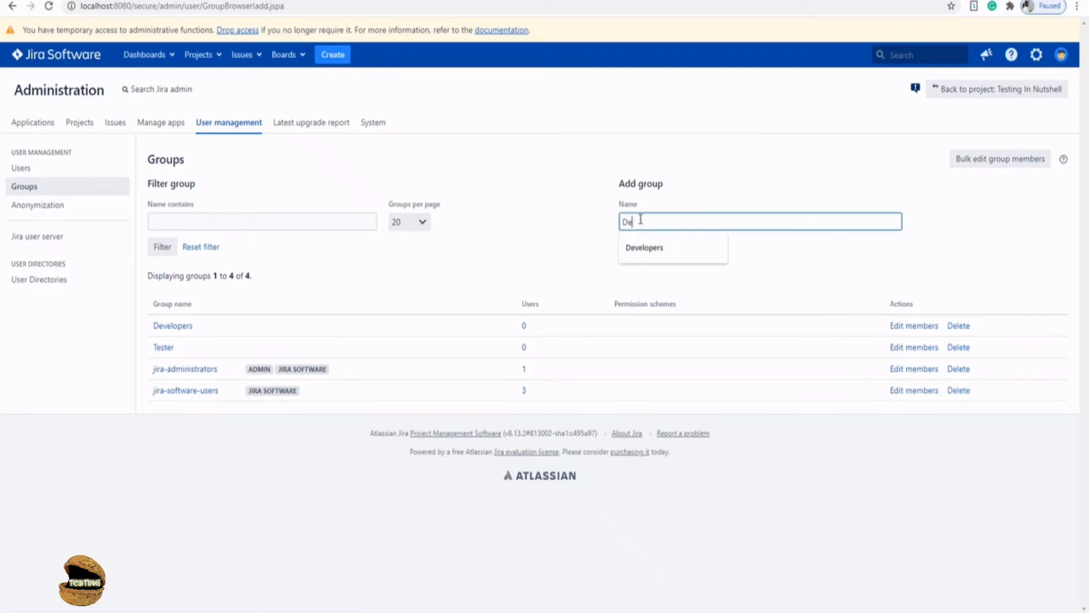
type("sign")
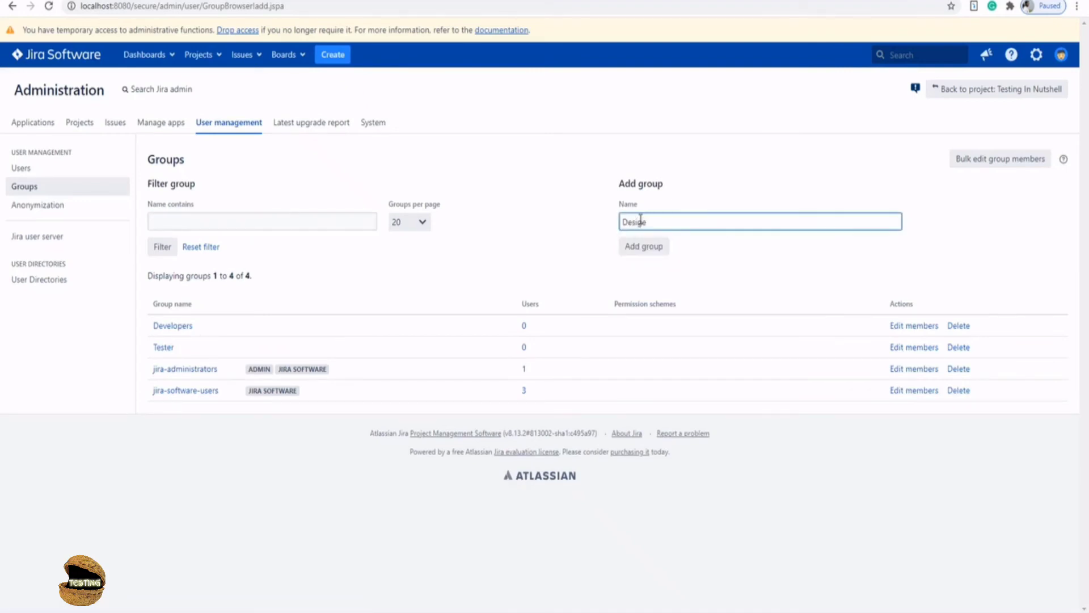
key("BackSpace")
type("ner")
left_click(645, 250)
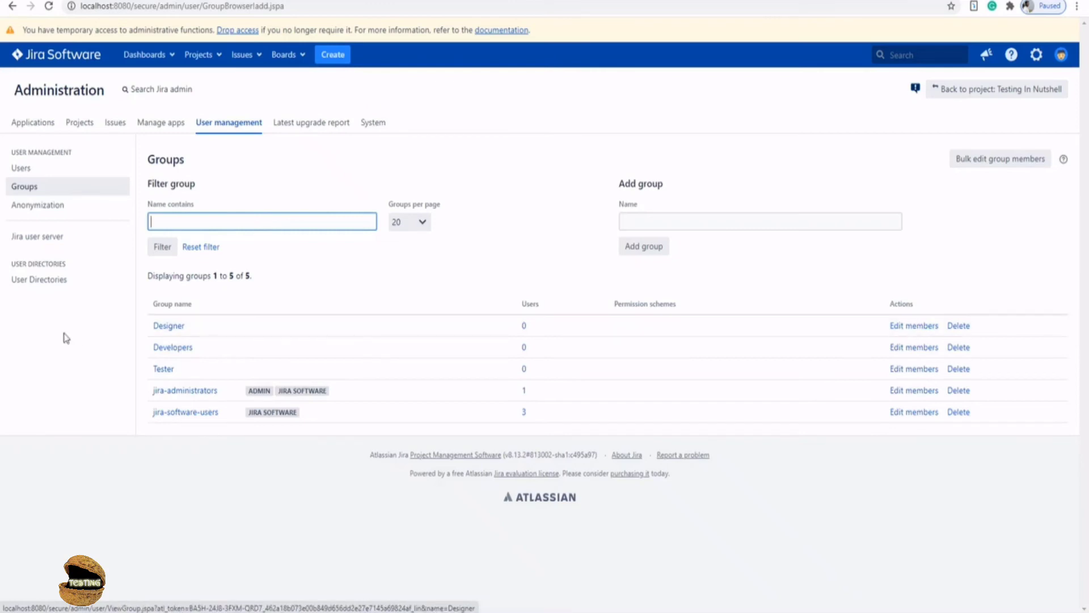
- Edit the Developers group's members and add both new users by username
left_click(908, 354)
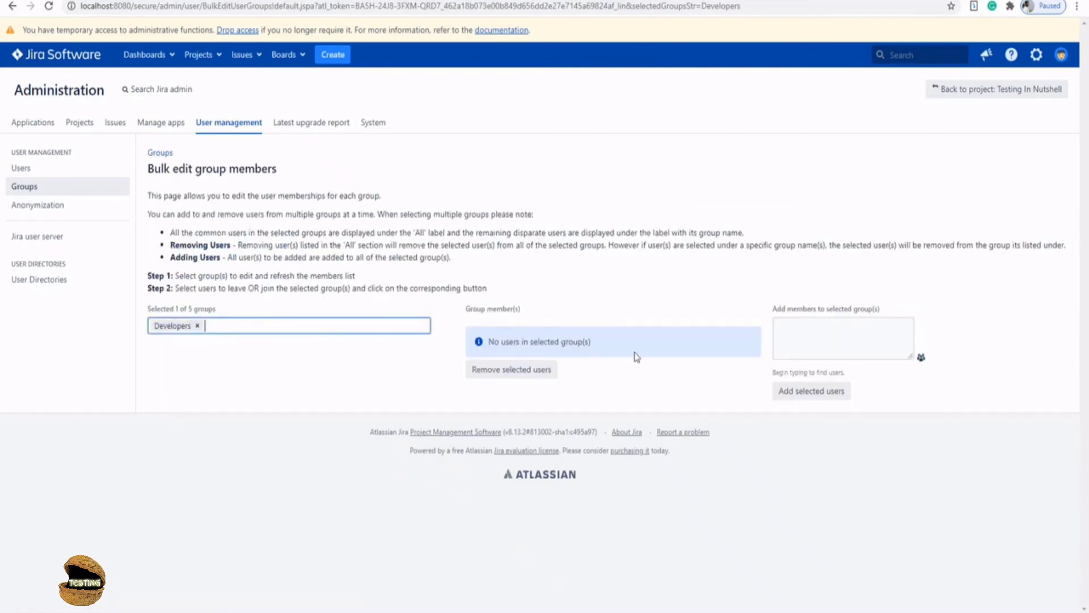
left_click(810, 338)
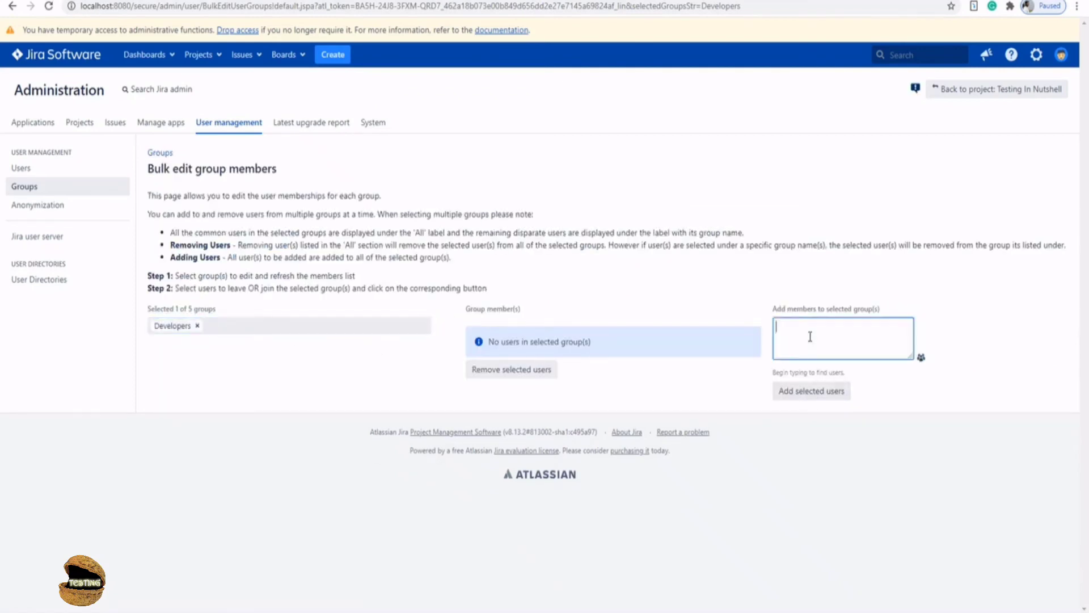
type("alexm")
left_click(824, 391)
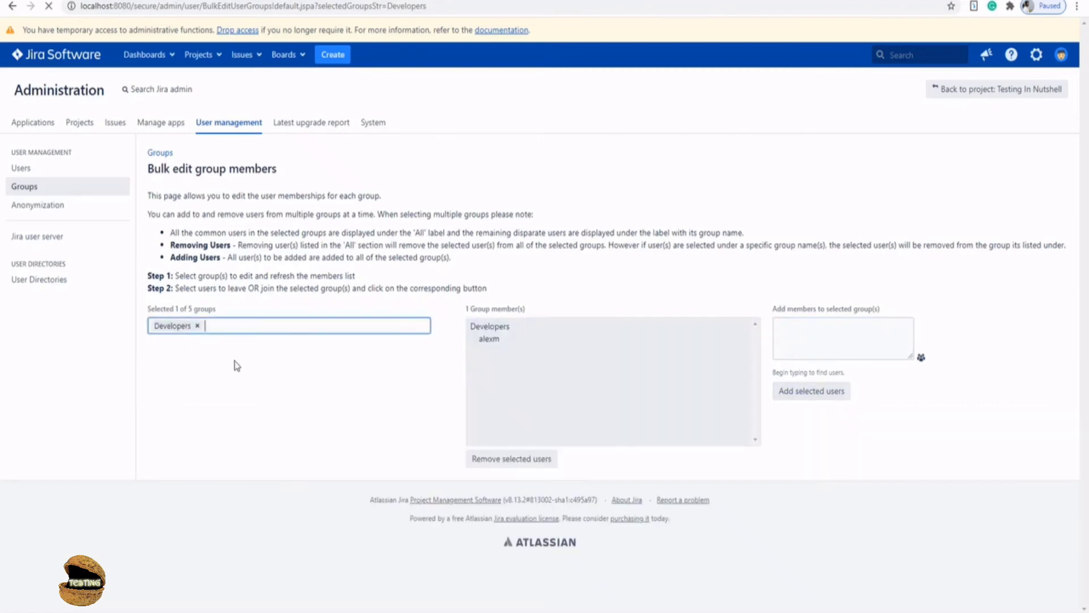
left_click(802, 328)
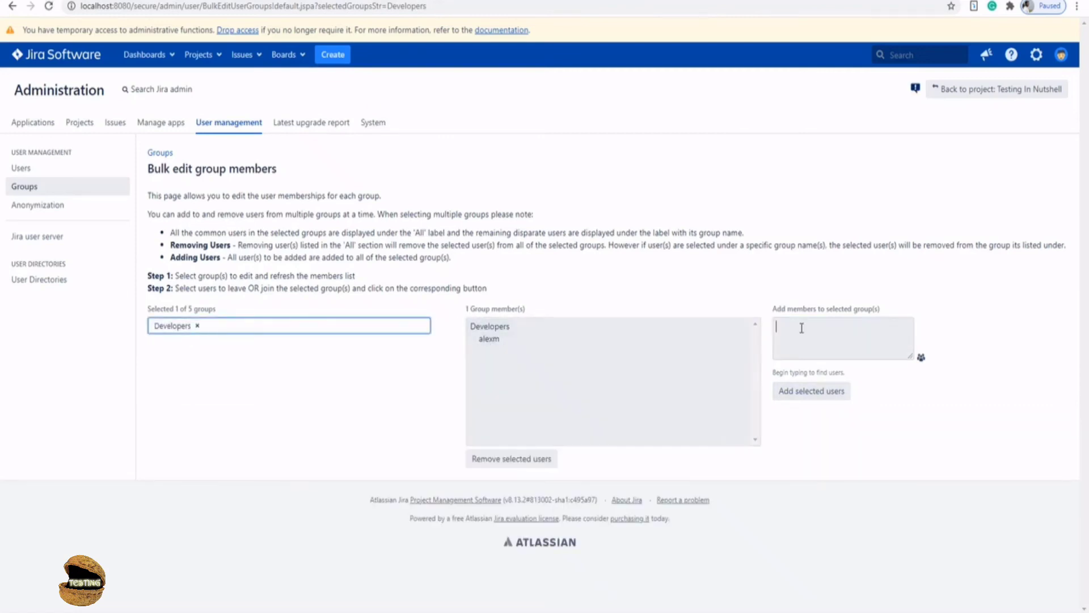
type("james")
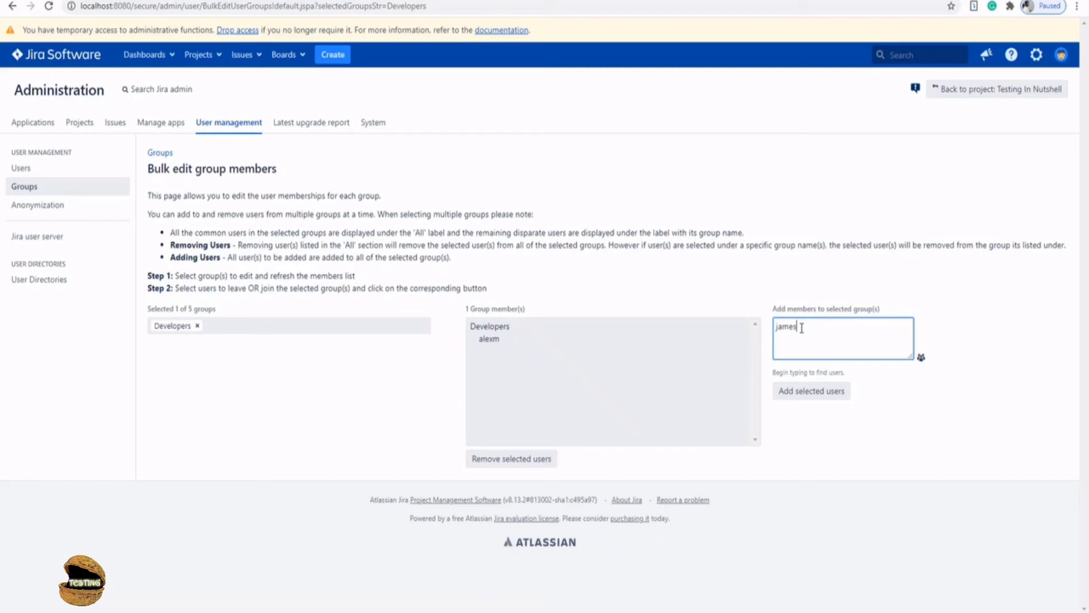
type("b")
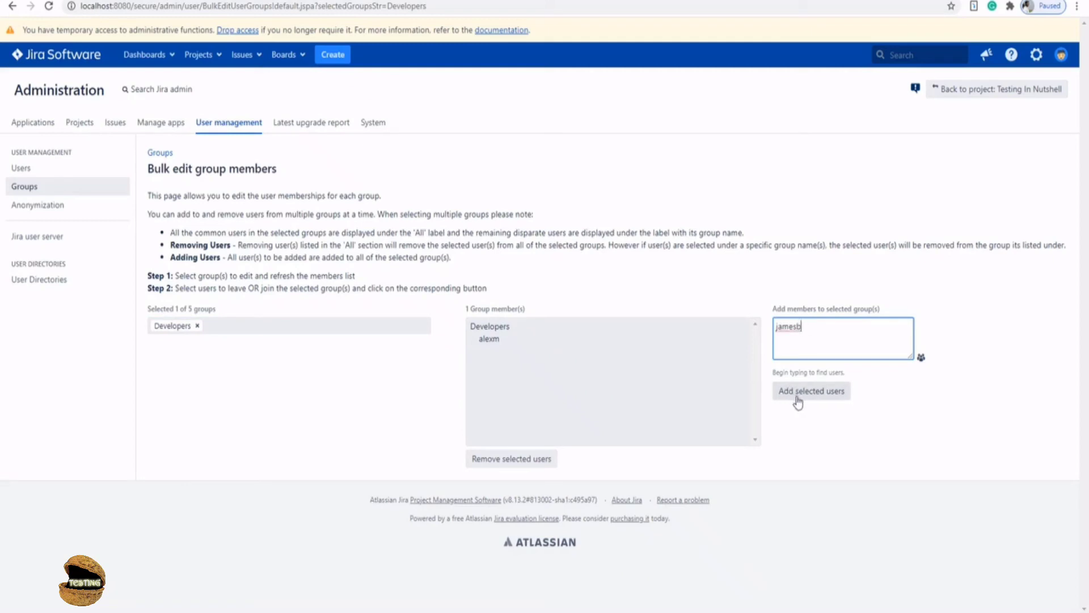
left_click(798, 397)
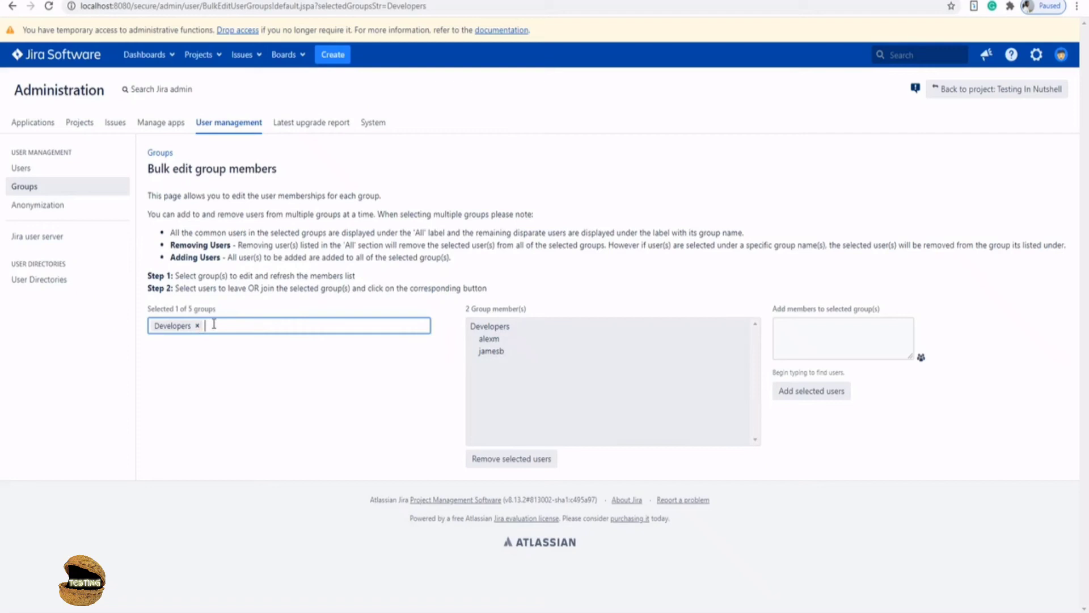
- Include the Tester group in the bulk editor and select the second Developers member
type("Test")
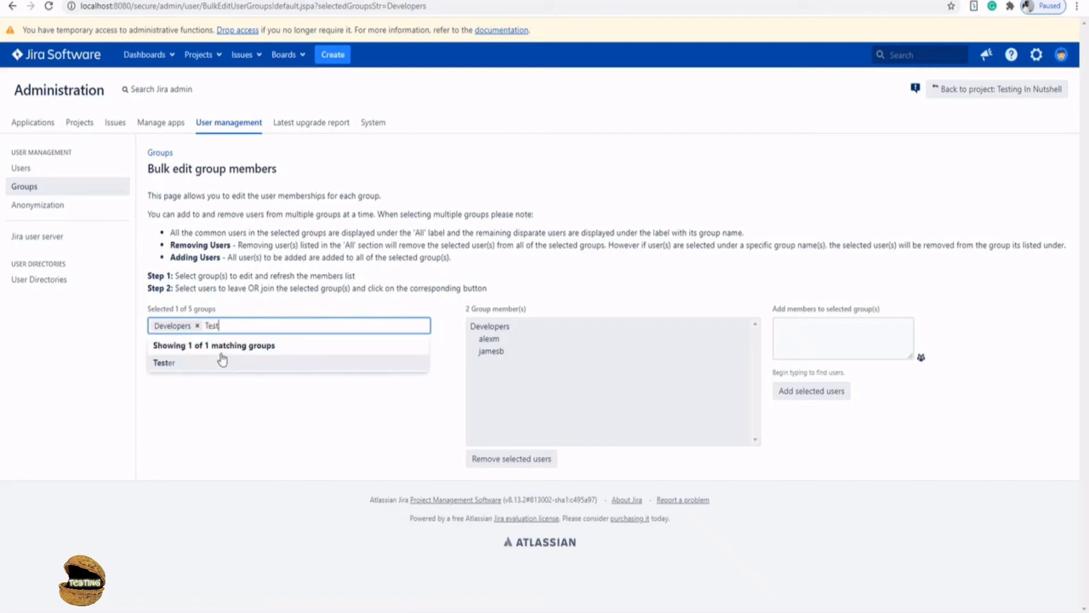
left_click(209, 364)
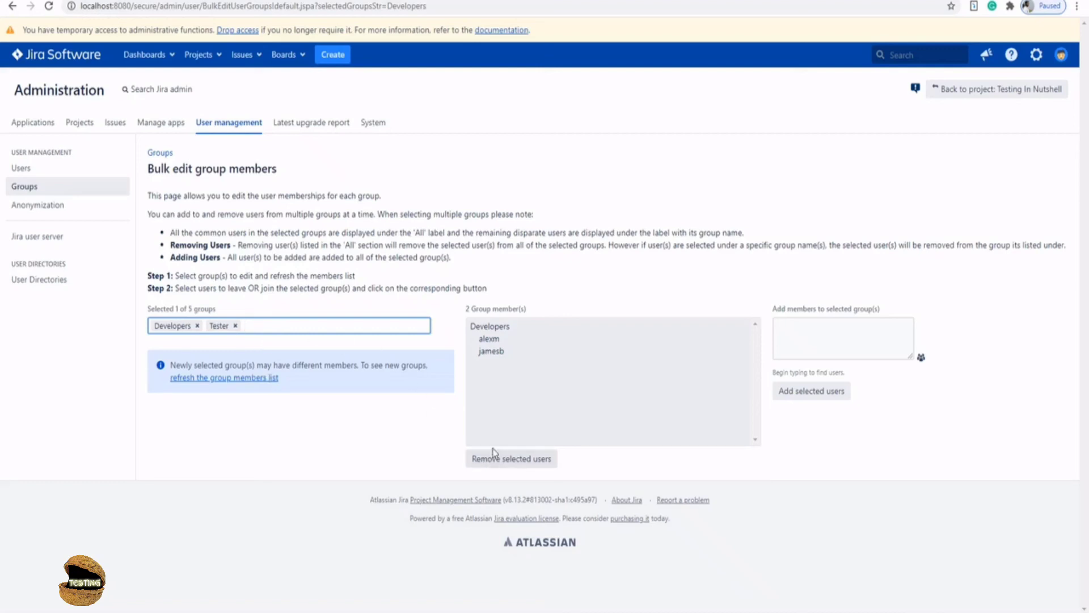
left_click(486, 352)
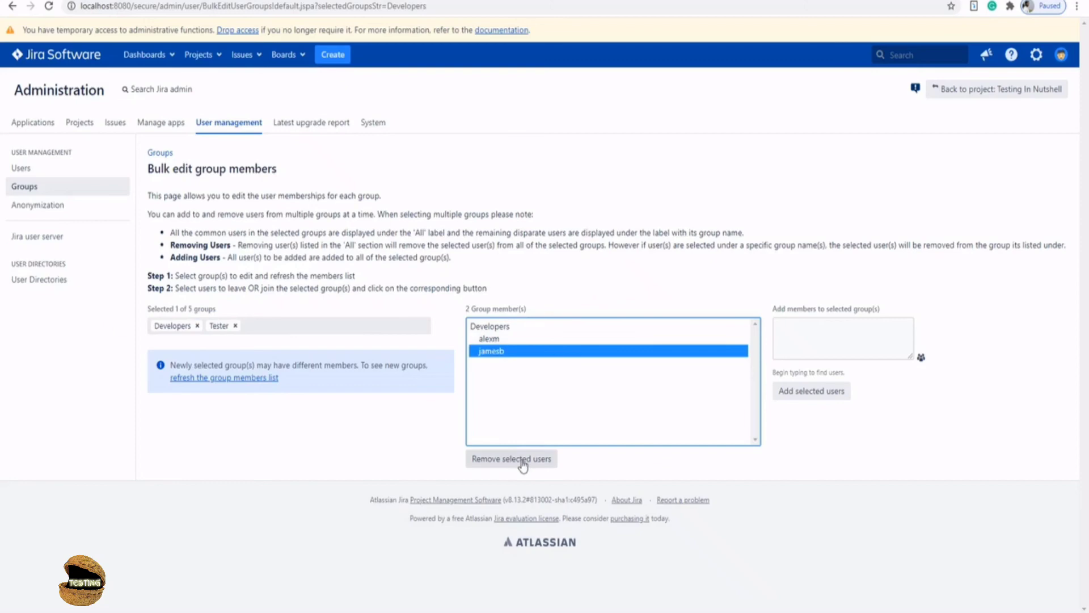
- Return to the Groups list to confirm Developers has 2 users while Designer and Tester have 0
left_click(24, 187)
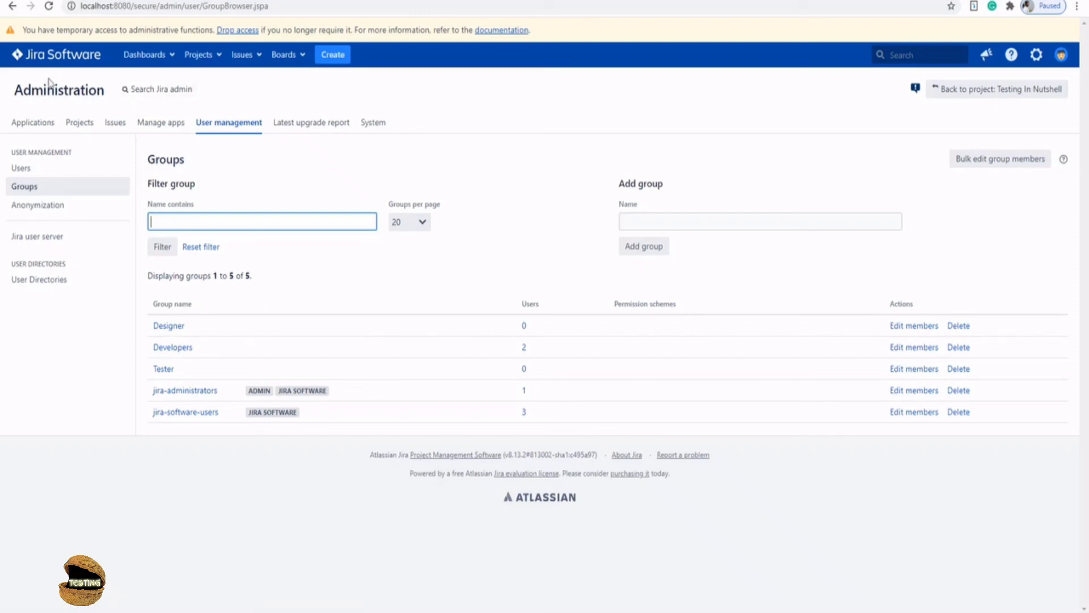
left_click_drag(15, 91, 105, 90)
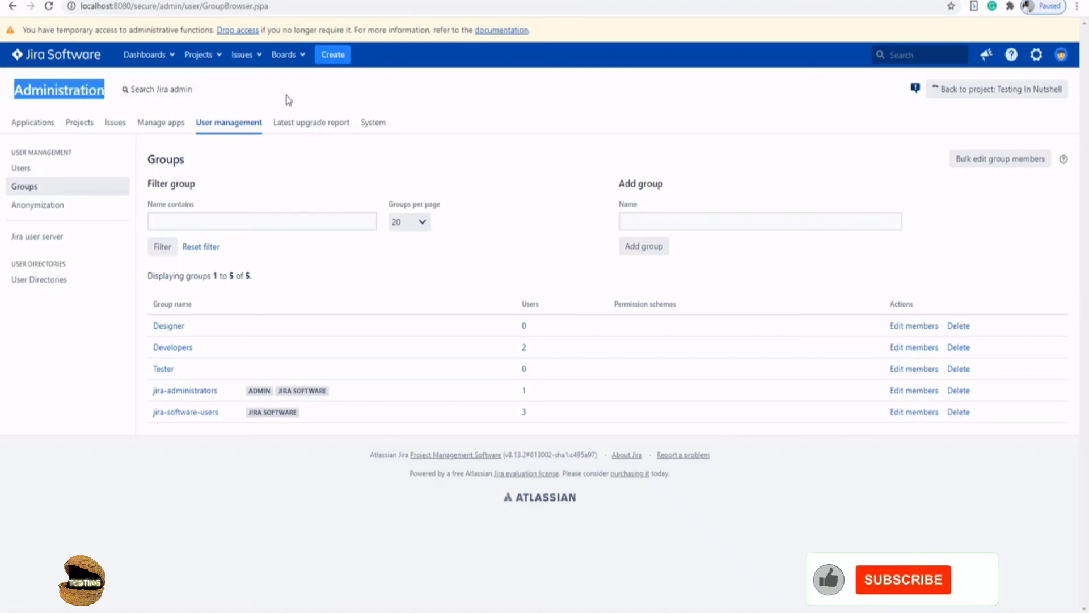